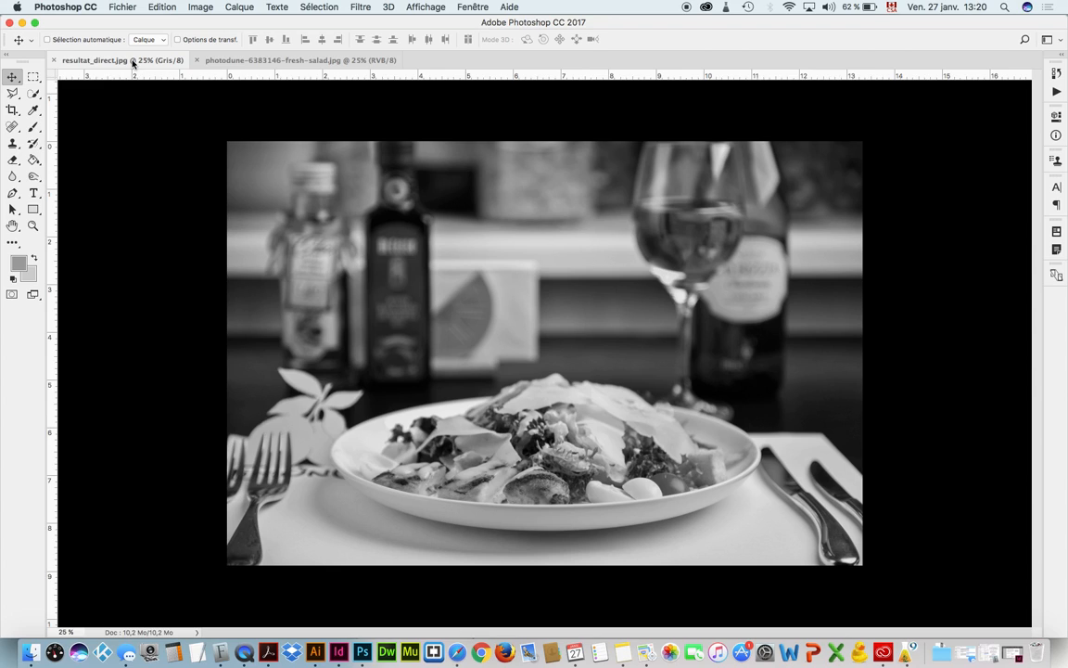
Step: Bring up photodune-6383146-fresh-salad.jpg with its layer list shown, narrowed and moved off most of the photo
{"action": "left_click", "coordinate": [228, 61]}
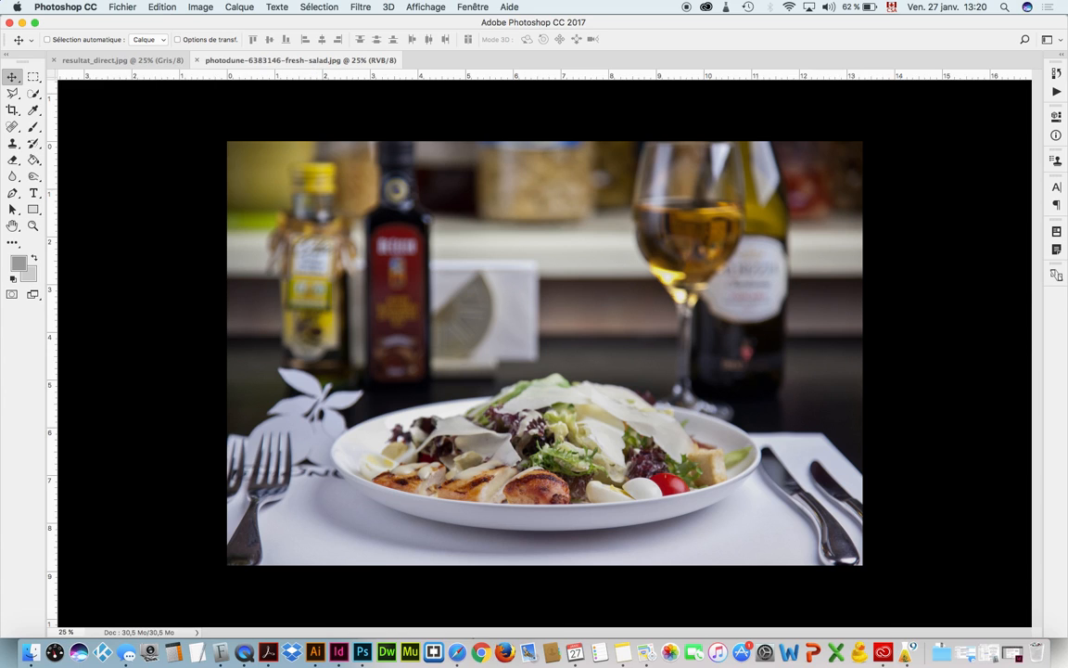
{"action": "key", "text": "F7"}
{"action": "left_click_drag", "start_coordinate": [562, 110], "coordinate": [774, 100]}
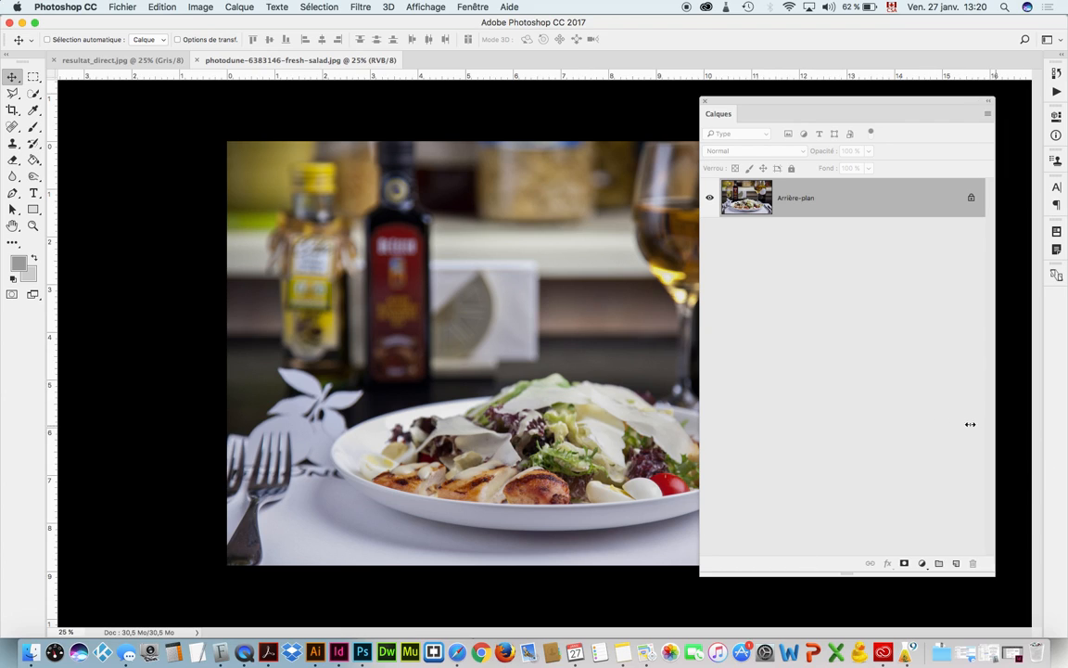
{"action": "left_click_drag", "start_coordinate": [995, 425], "coordinate": [881, 417]}
{"action": "left_click_drag", "start_coordinate": [775, 105], "coordinate": [868, 102]}
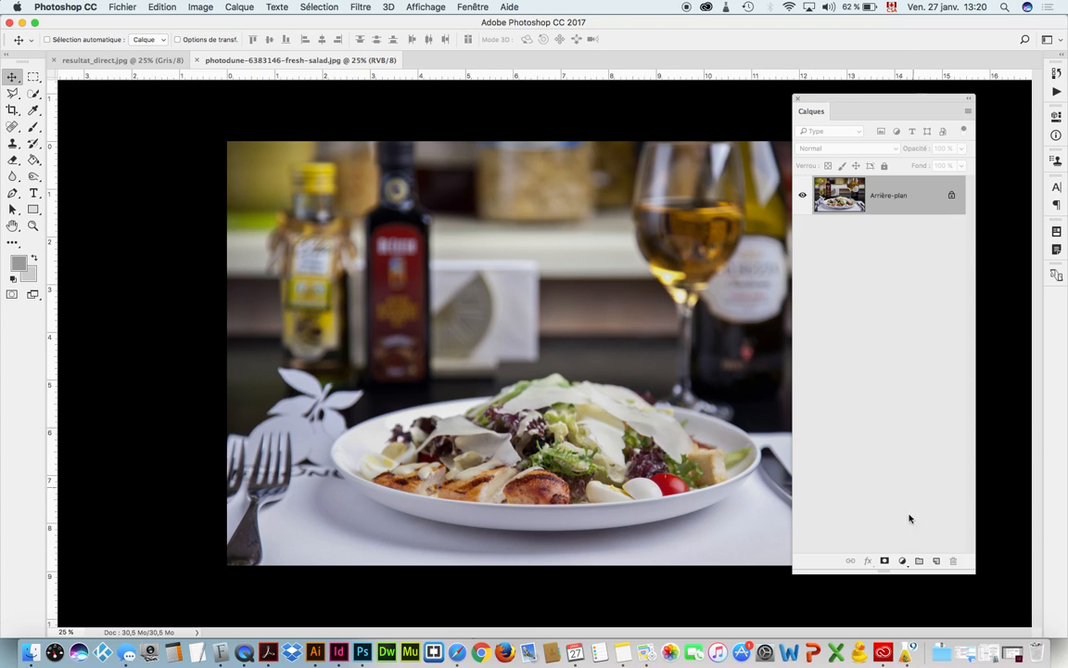
Step: Add a Noir et blanc adjustment layer above the Arrière-plan layer
{"action": "left_click", "coordinate": [904, 561]}
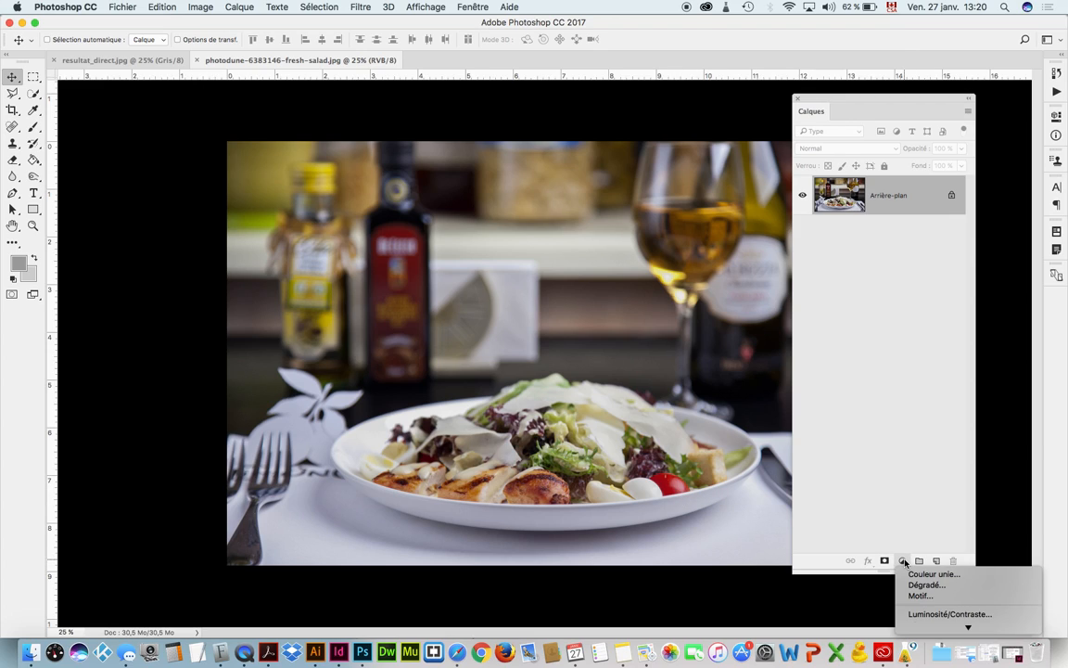
{"action": "mouse_move", "coordinate": [992, 635]}
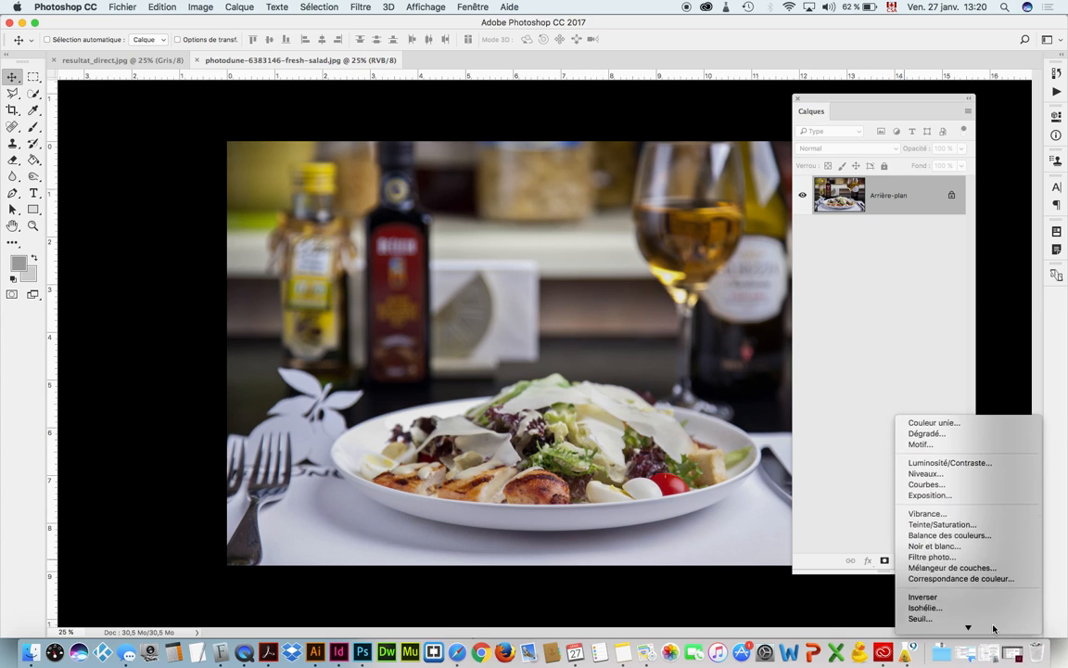
{"action": "left_click", "coordinate": [982, 536]}
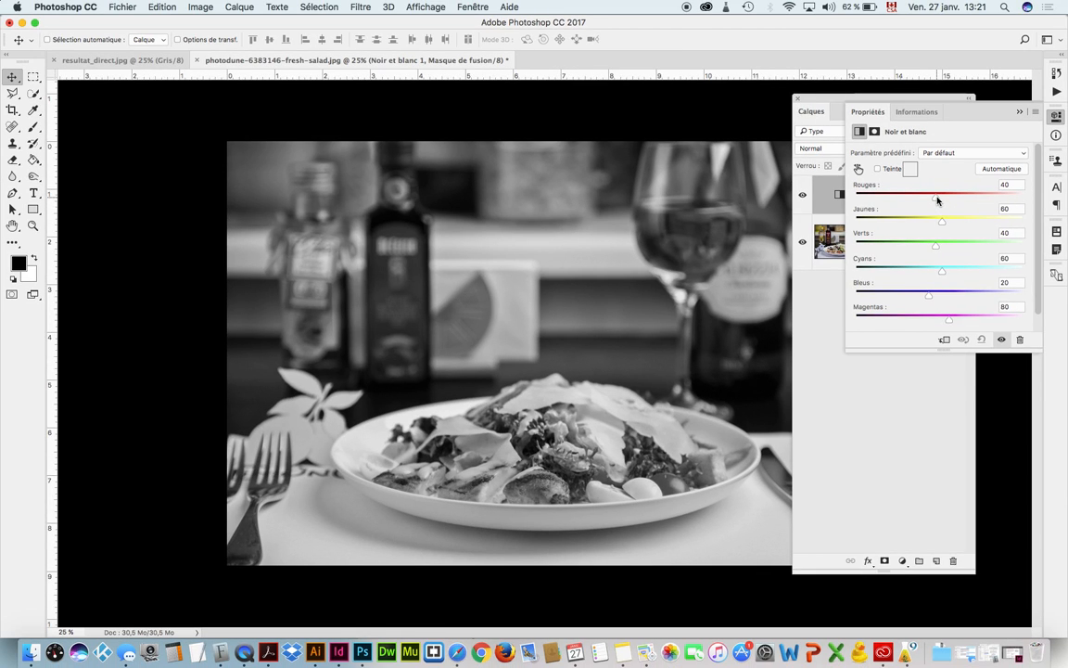
Step: Set the black-and-white mix to Rouges 69, Verts 224, Cyans 37, Bleus 198 and Magentas 44, and collapse its properties
{"action": "mouse_move", "coordinate": [936, 198]}
{"action": "left_mouse_down"}
{"action": "mouse_move", "coordinate": [959, 202]}
{"action": "mouse_move", "coordinate": [947, 202]}
{"action": "left_mouse_up"}
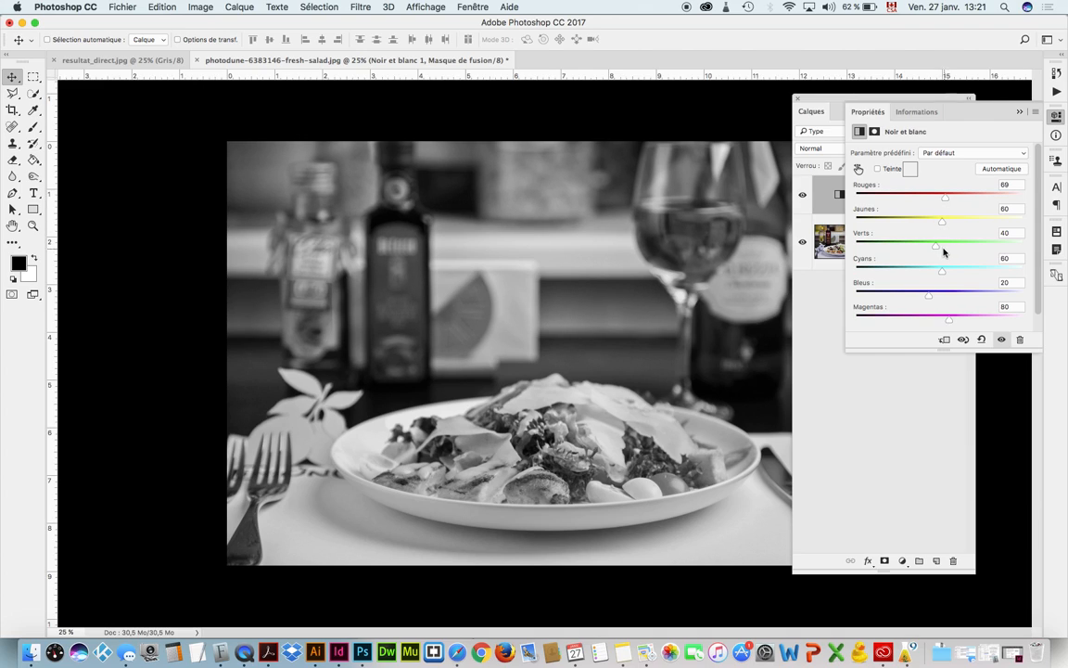
{"action": "left_click_drag", "start_coordinate": [939, 247], "coordinate": [999, 247]}
{"action": "mouse_move", "coordinate": [943, 270]}
{"action": "left_mouse_down"}
{"action": "mouse_move", "coordinate": [982, 272]}
{"action": "mouse_move", "coordinate": [933, 271]}
{"action": "left_mouse_up"}
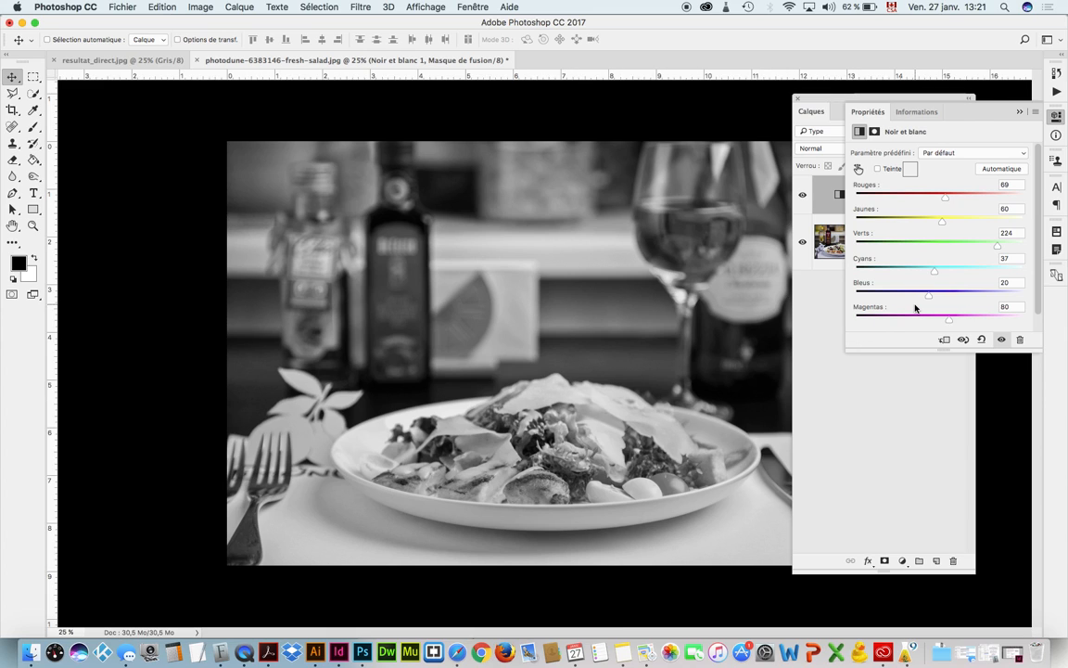
{"action": "mouse_move", "coordinate": [928, 298]}
{"action": "left_mouse_down"}
{"action": "mouse_move", "coordinate": [997, 300]}
{"action": "mouse_move", "coordinate": [960, 294]}
{"action": "mouse_move", "coordinate": [989, 295]}
{"action": "mouse_move", "coordinate": [974, 316]}
{"action": "mouse_move", "coordinate": [887, 318]}
{"action": "mouse_move", "coordinate": [937, 317]}
{"action": "left_mouse_up"}
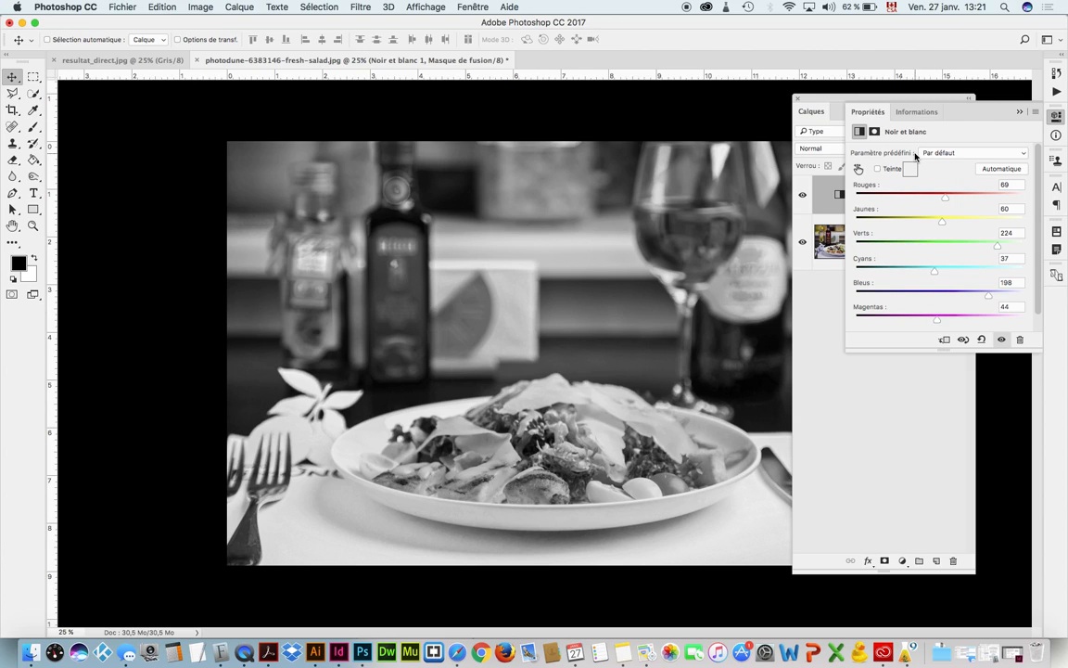
{"action": "left_click", "coordinate": [1019, 112]}
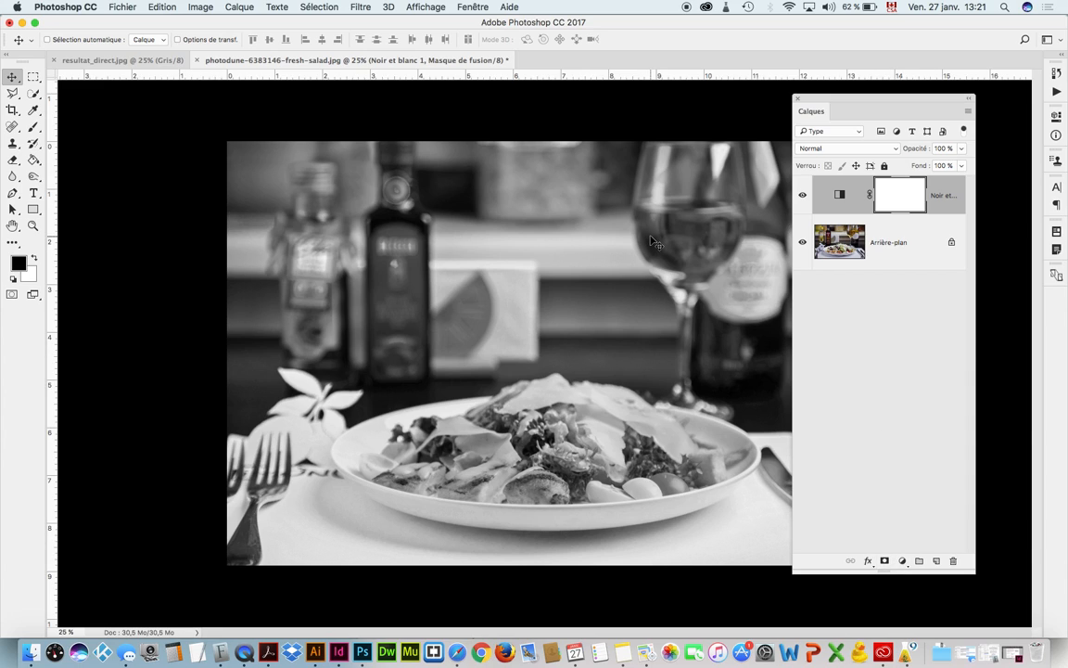
Step: Compare the photo with the Noir et blanc adjustment hidden and shown, and merge it with the Arrière-plan layer
{"action": "left_click", "coordinate": [802, 197]}
{"action": "left_click", "coordinate": [802, 197]}
{"action": "left_click", "coordinate": [876, 249]}
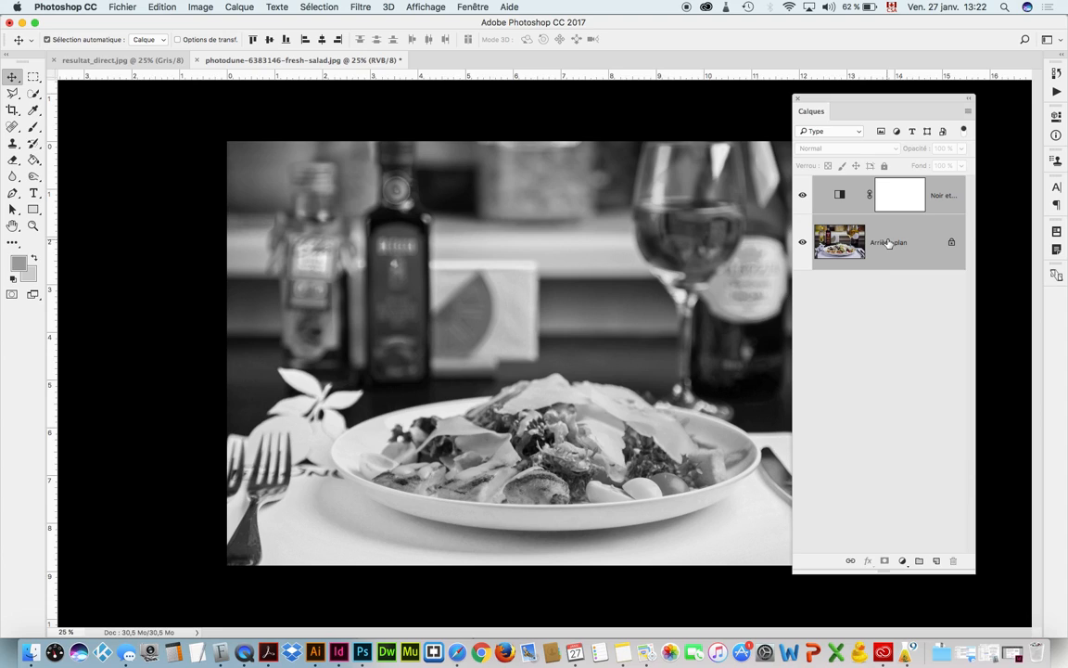
{"action": "key", "text": "super+shift+e"}
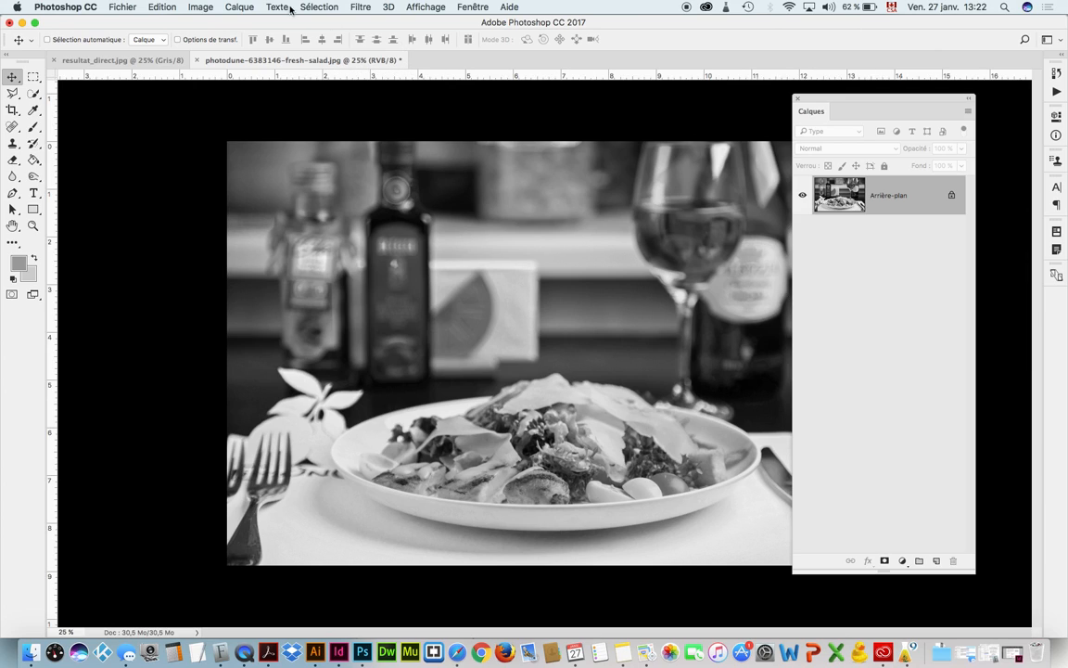
Step: Convert the merged image to Couleurs Lab mode
{"action": "left_click", "coordinate": [203, 6]}
{"action": "mouse_move", "coordinate": [220, 25]}
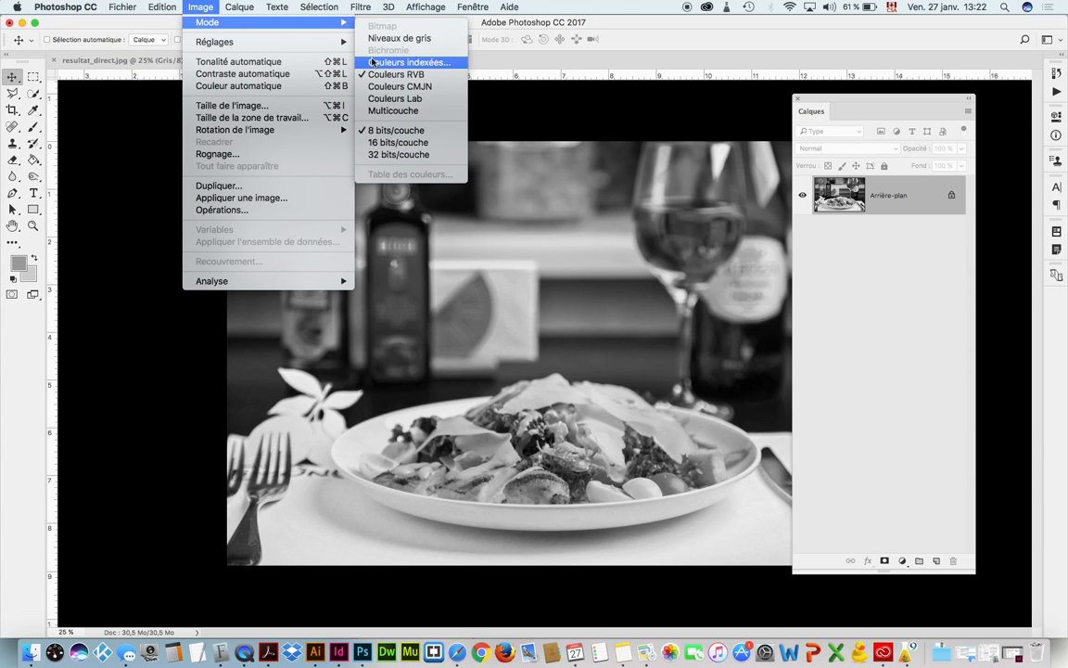
{"action": "left_click", "coordinate": [388, 100]}
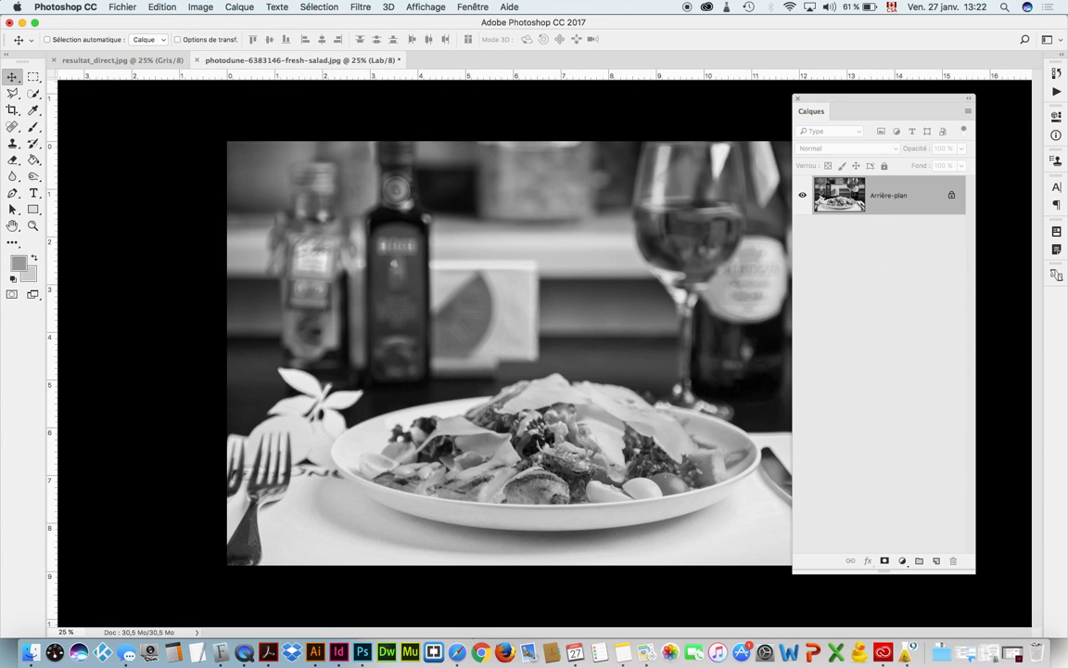
Step: Show the image's channels, inspect a and b individually, and leave only the Luminosité channel selected
{"action": "left_click_drag", "start_coordinate": [958, 108], "coordinate": [561, 105]}
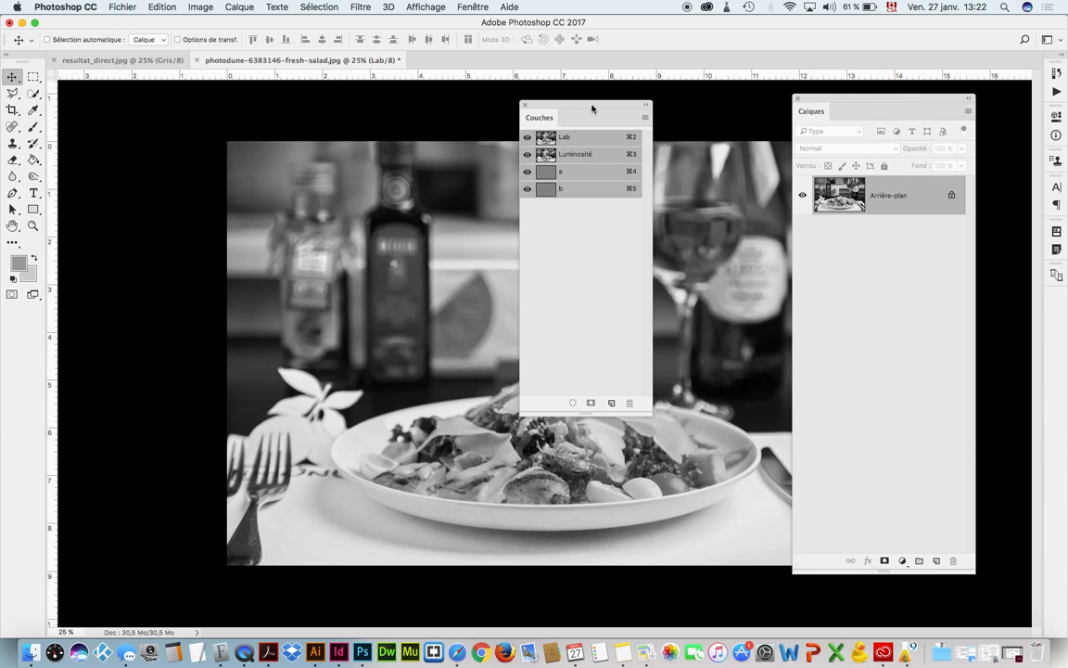
{"action": "left_click", "coordinate": [570, 154]}
{"action": "left_click_drag", "start_coordinate": [633, 104], "coordinate": [787, 84]}
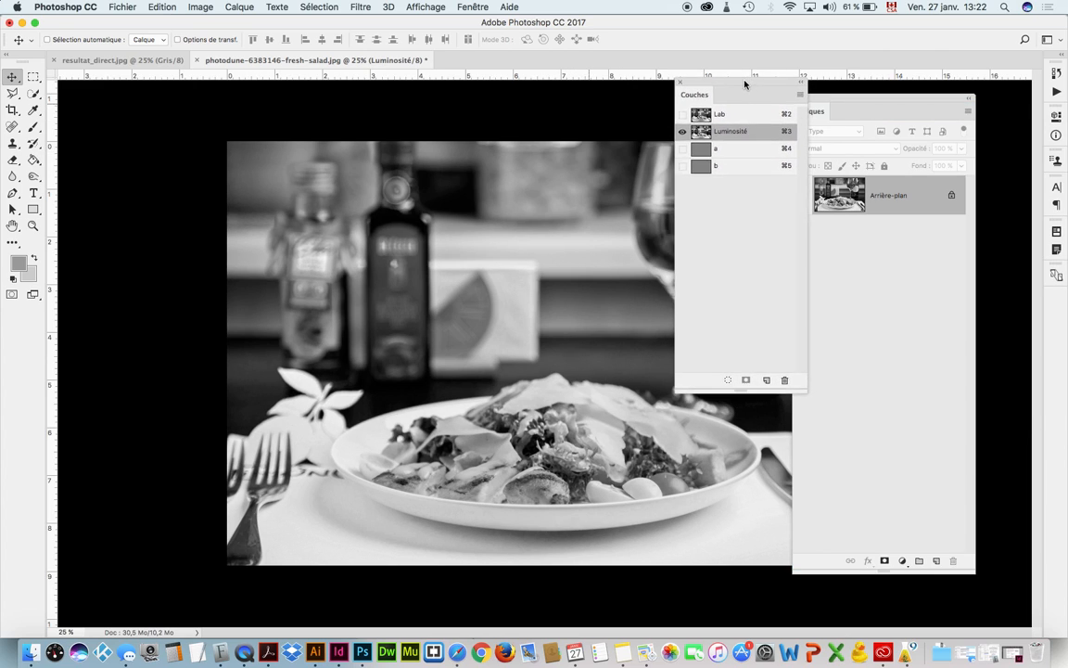
{"action": "left_click", "coordinate": [740, 151]}
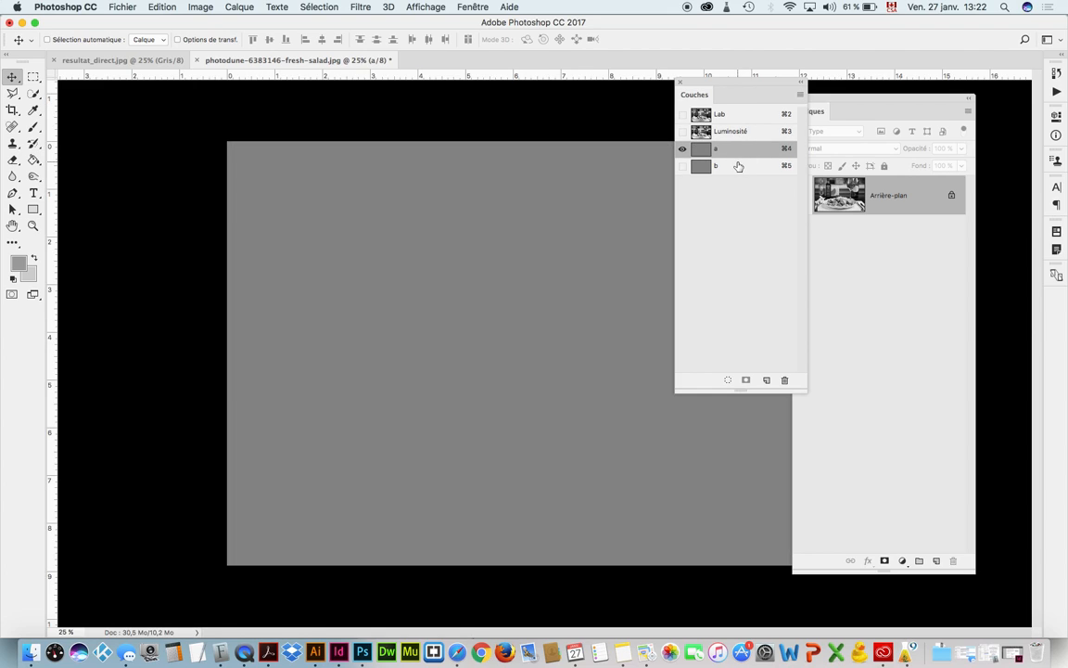
{"action": "left_click", "coordinate": [739, 166]}
{"action": "left_click", "coordinate": [742, 132]}
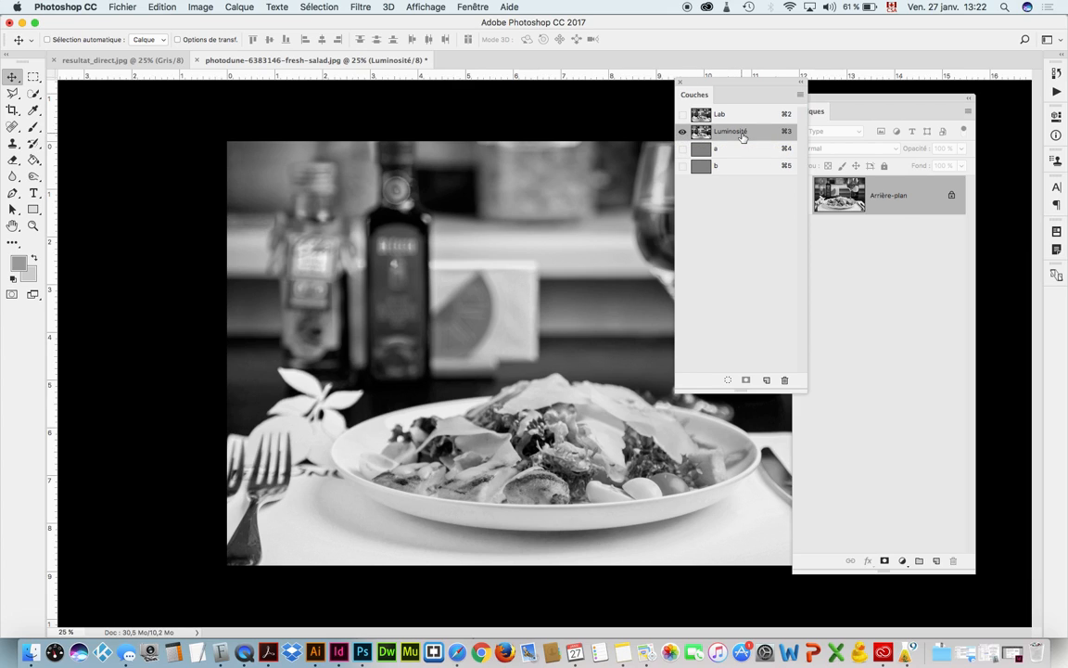
Step: Convert the image to Niveaux de gris from the Luminosité channel, discarding the other channels
{"action": "left_click", "coordinate": [210, 6]}
{"action": "mouse_move", "coordinate": [206, 22]}
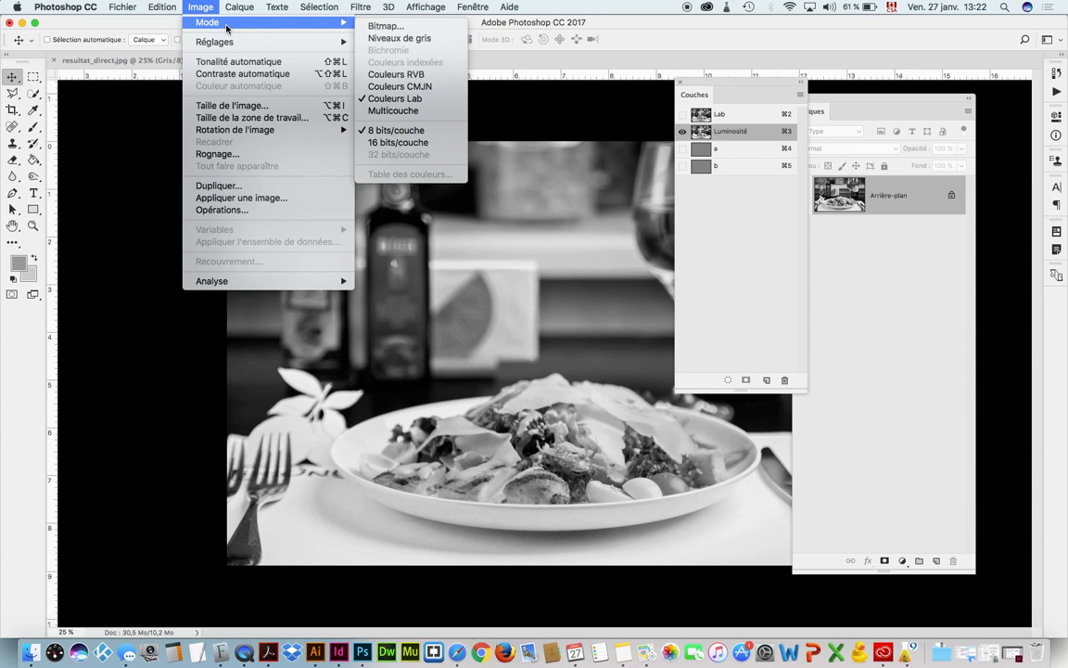
{"action": "left_click", "coordinate": [420, 38]}
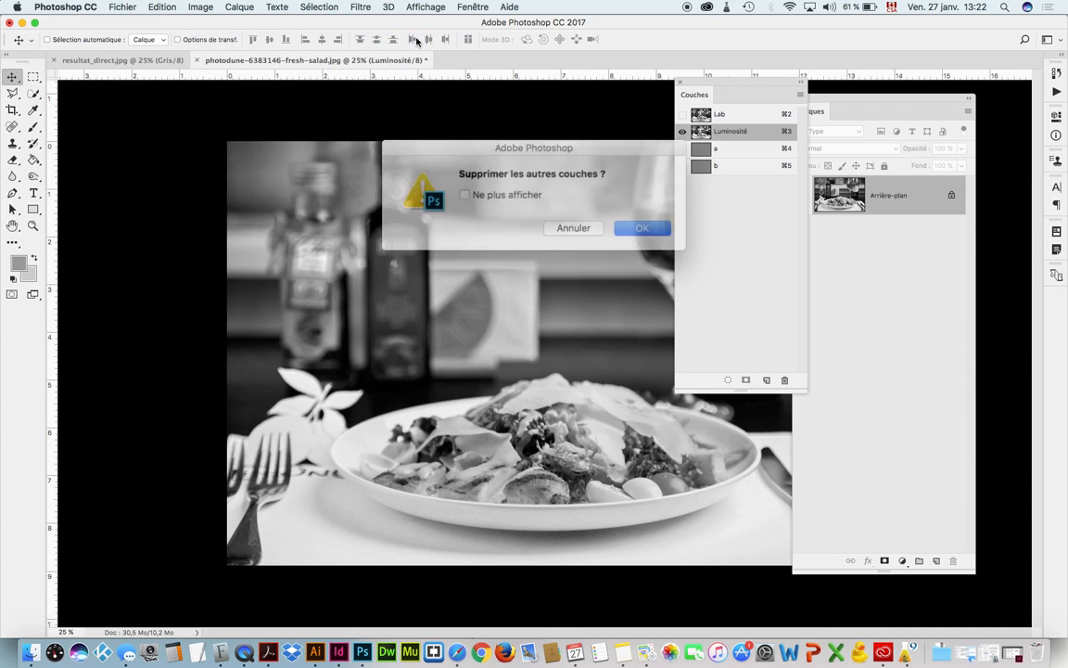
{"action": "left_click", "coordinate": [620, 224]}
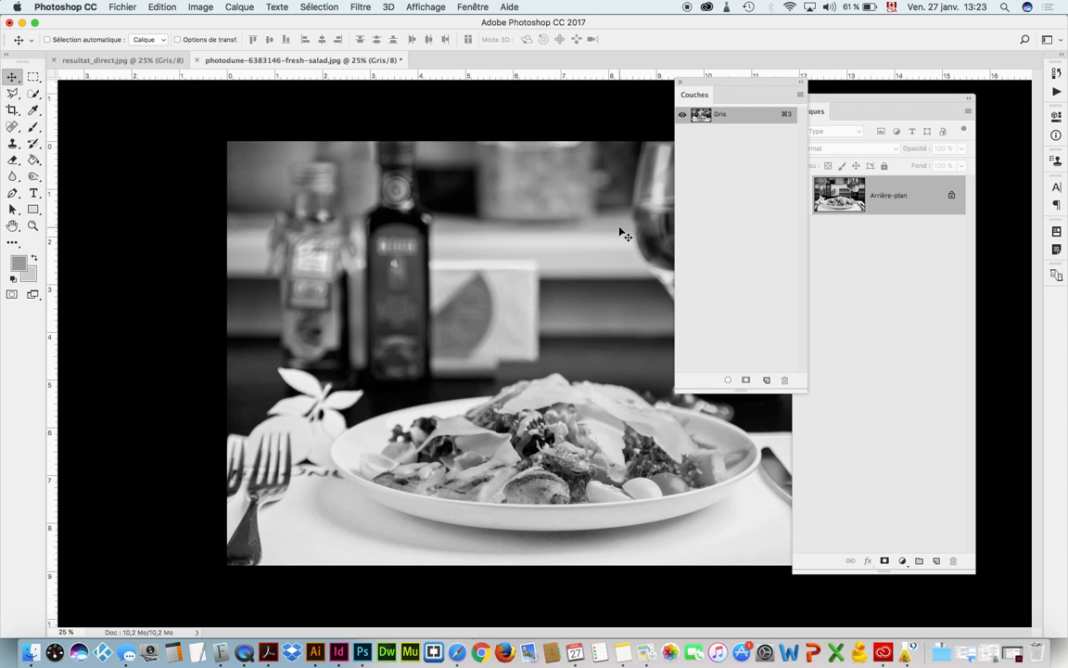
Step: Compare the converted salad photo with resultat_direct.jpg, with the panels temporarily hidden
{"action": "left_click", "coordinate": [143, 62]}
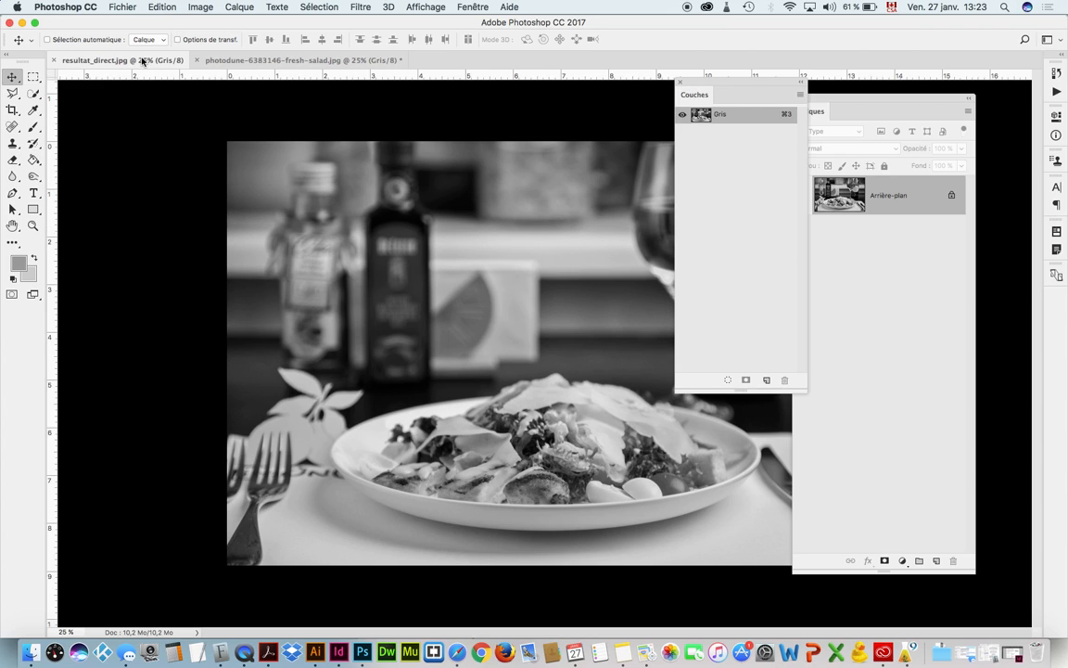
{"action": "left_click_drag", "start_coordinate": [681, 83], "coordinate": [848, 93]}
{"action": "key", "text": "shift+Tab"}
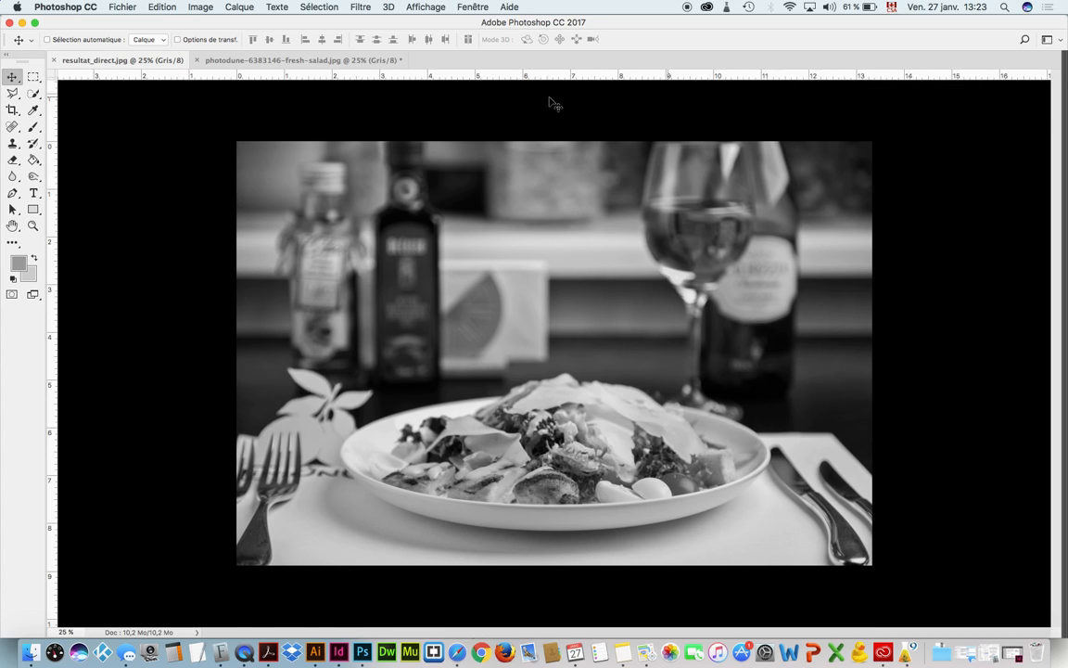
{"action": "left_click", "coordinate": [315, 61]}
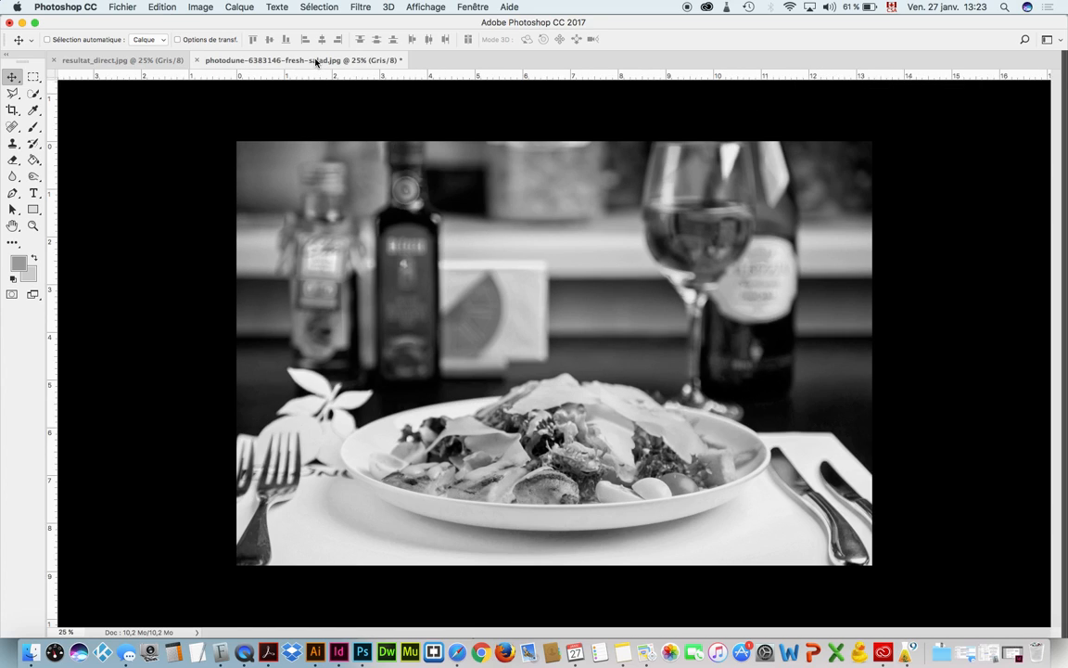
{"action": "left_click", "coordinate": [151, 61]}
{"action": "left_click", "coordinate": [278, 60]}
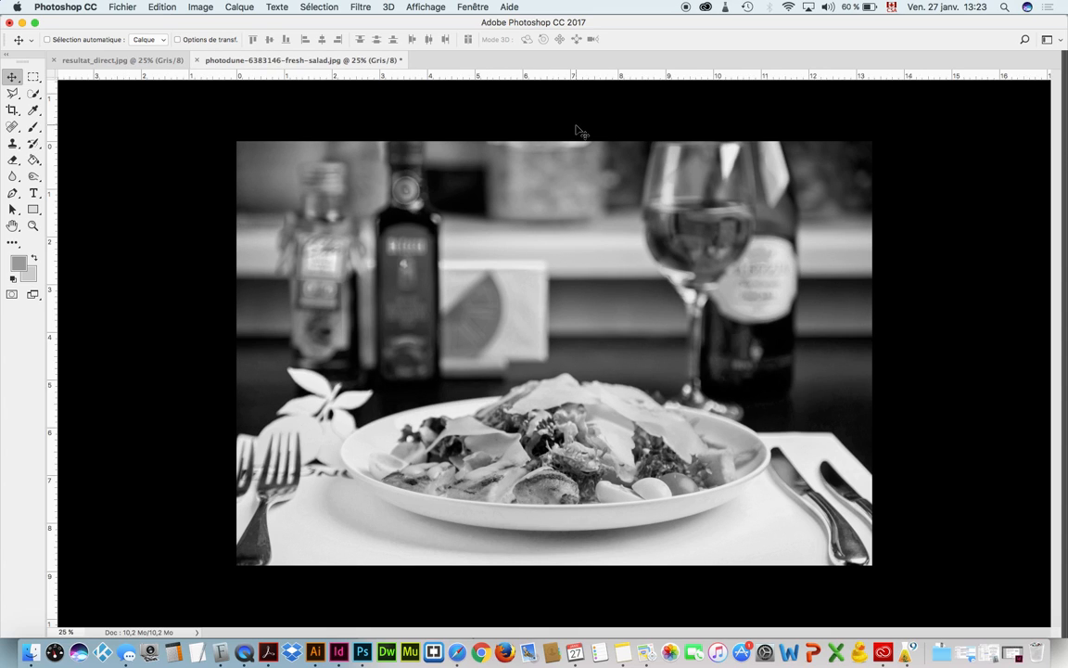
{"action": "key", "text": "shift+Tab"}
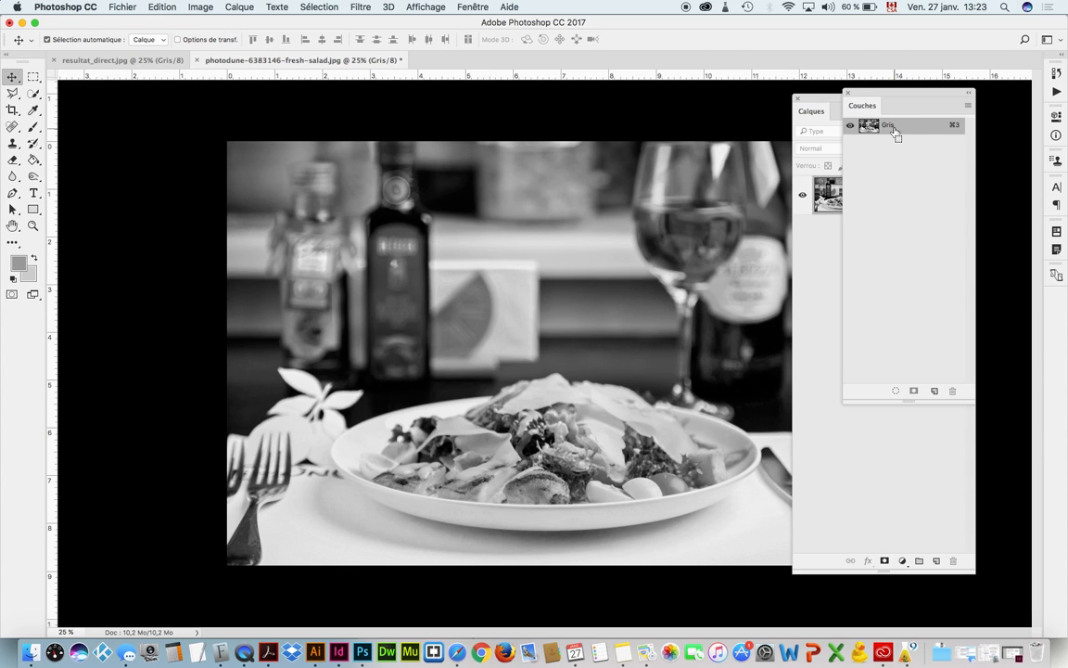
Step: Shape a gentle S-curve on the Gris channel with Courbes, placing the upper point at input 76 and output 76
{"action": "key", "text": "super+m"}
{"action": "left_click_drag", "start_coordinate": [652, 90], "coordinate": [659, 55]}
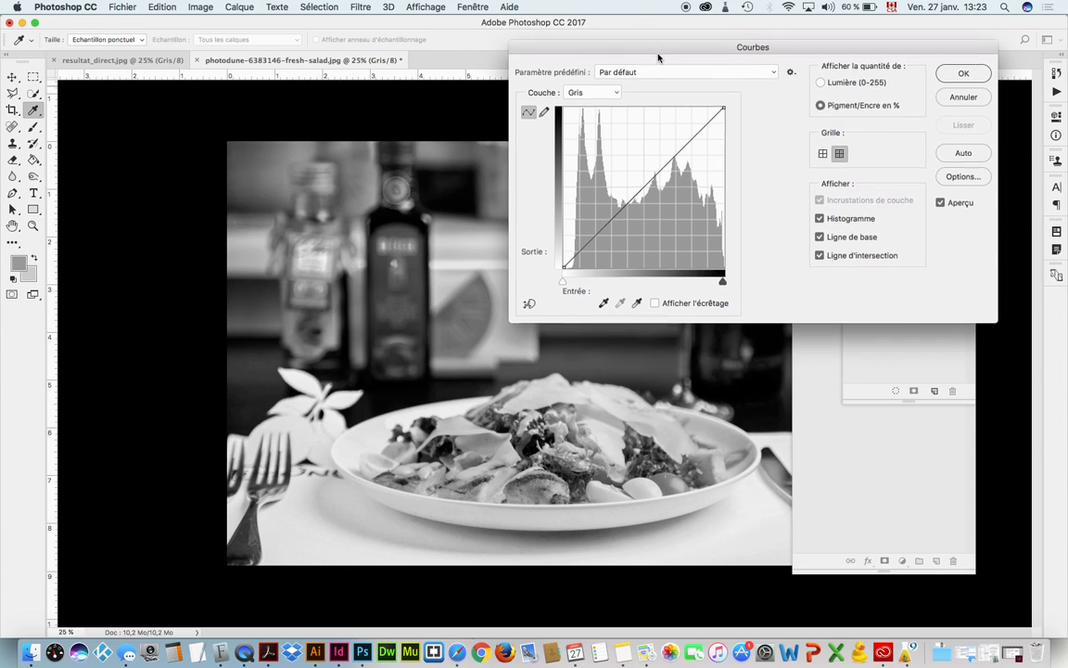
{"action": "left_click_drag", "start_coordinate": [667, 163], "coordinate": [685, 147]}
{"action": "left_click_drag", "start_coordinate": [623, 206], "coordinate": [610, 229]}
{"action": "left_click_drag", "start_coordinate": [686, 144], "coordinate": [688, 144]}
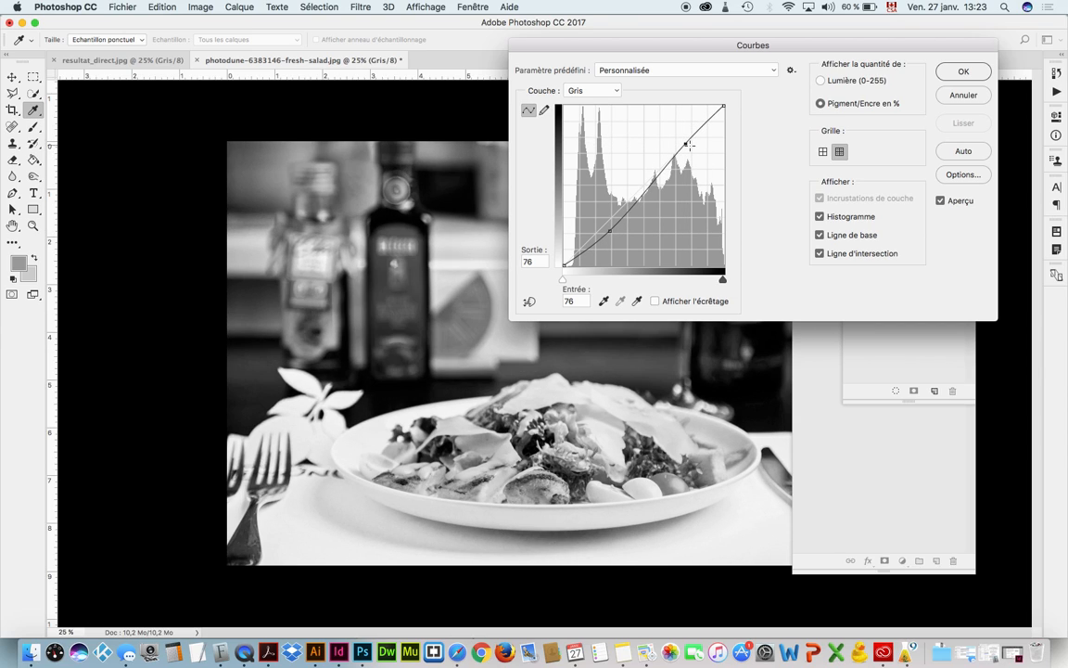